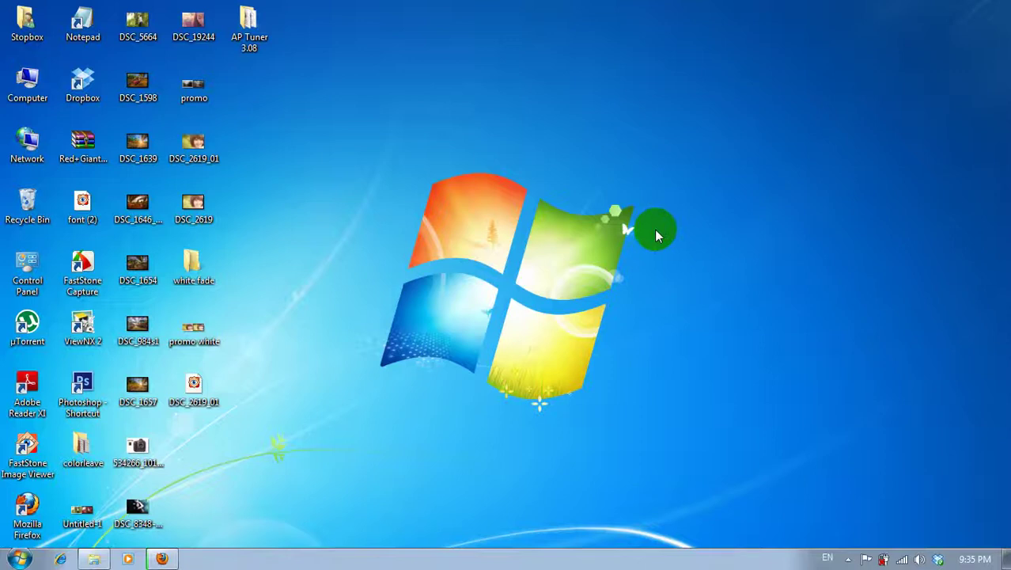
- Open the 'promo white' image from the desktop in FastStone's full-screen viewer
left_click_drag(307, 320, 175, 358)
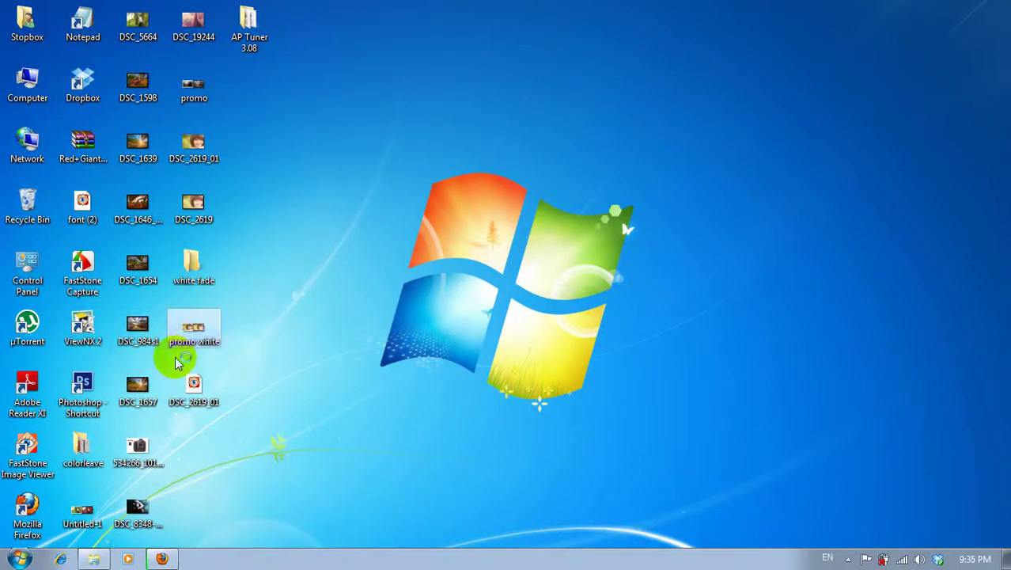
key("Return")
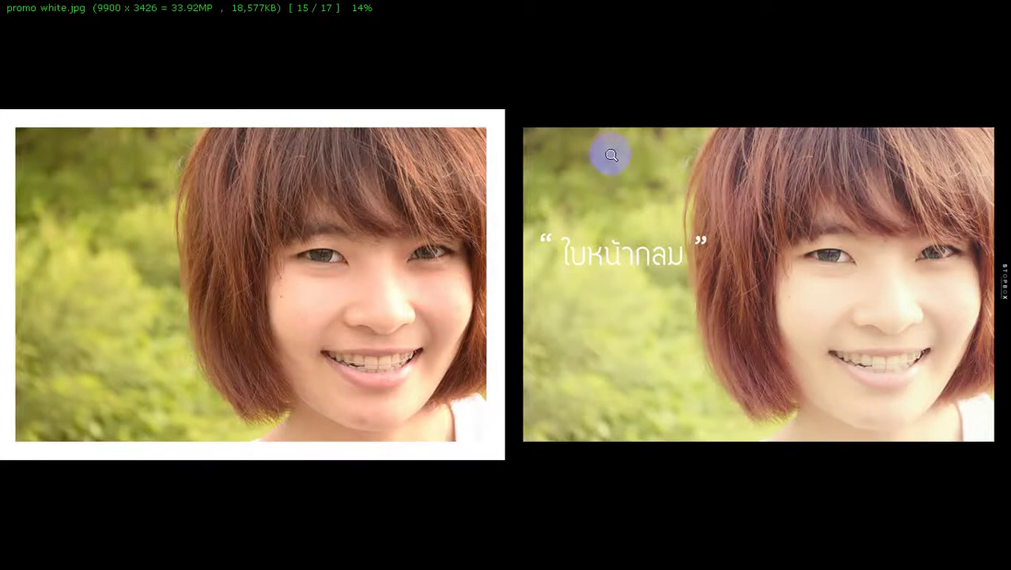
left_click(574, 267)
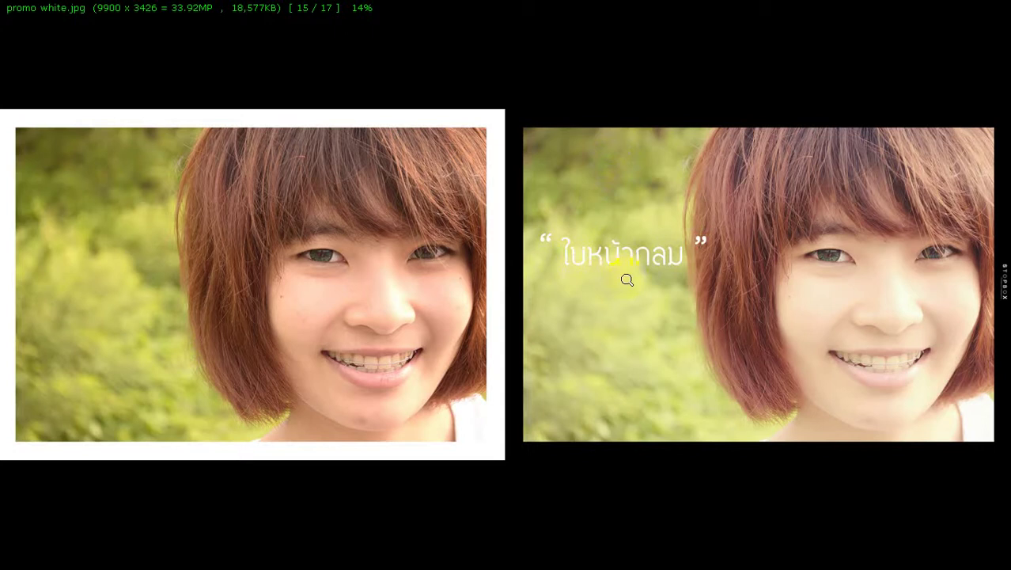
left_click_drag(323, 295, 321, 286)
left_click_drag(858, 344, 871, 345)
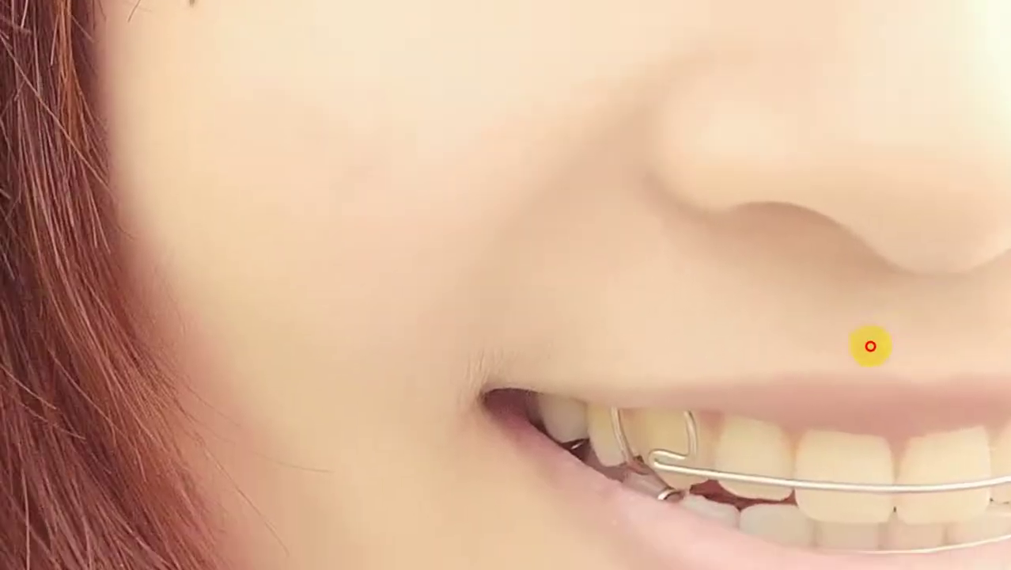
left_click_drag(870, 346, 993, 334)
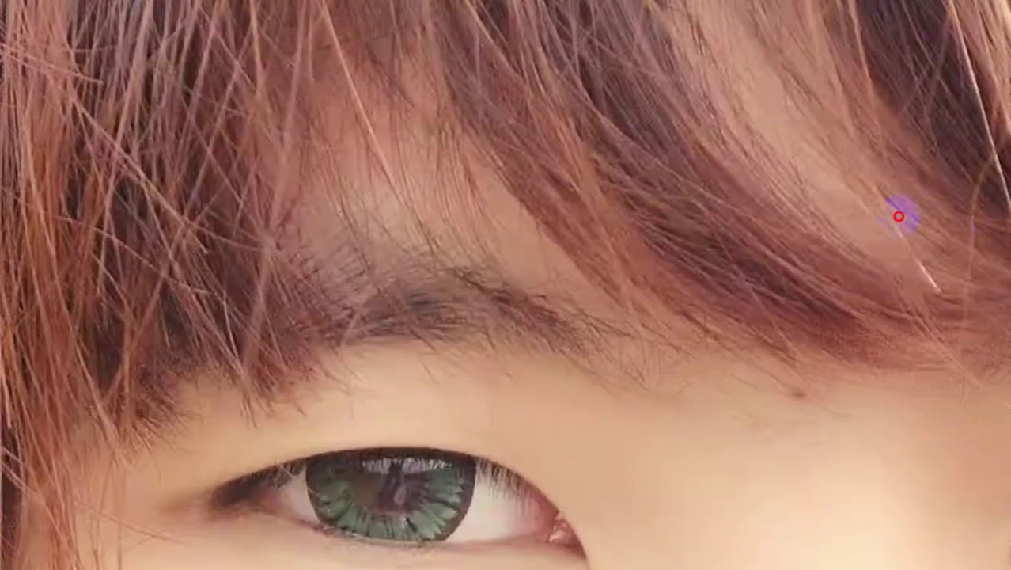
left_click_drag(990, 286, 637, 225)
mouse_move(368, 264)
left_mouse_down()
mouse_move(300, 283)
mouse_move(406, 336)
mouse_move(404, 253)
left_mouse_up()
mouse_move(825, 254)
left_mouse_down()
mouse_move(878, 253)
mouse_move(928, 273)
mouse_move(923, 325)
mouse_move(903, 337)
mouse_move(865, 323)
mouse_move(880, 285)
mouse_move(964, 296)
mouse_move(966, 333)
mouse_move(794, 346)
mouse_move(783, 317)
left_mouse_up()
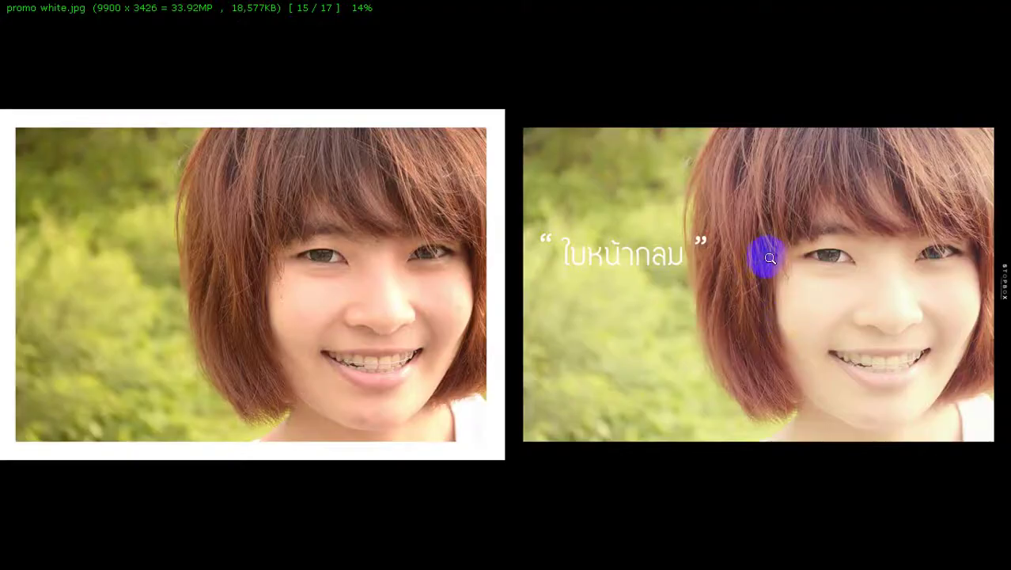
key("Escape")
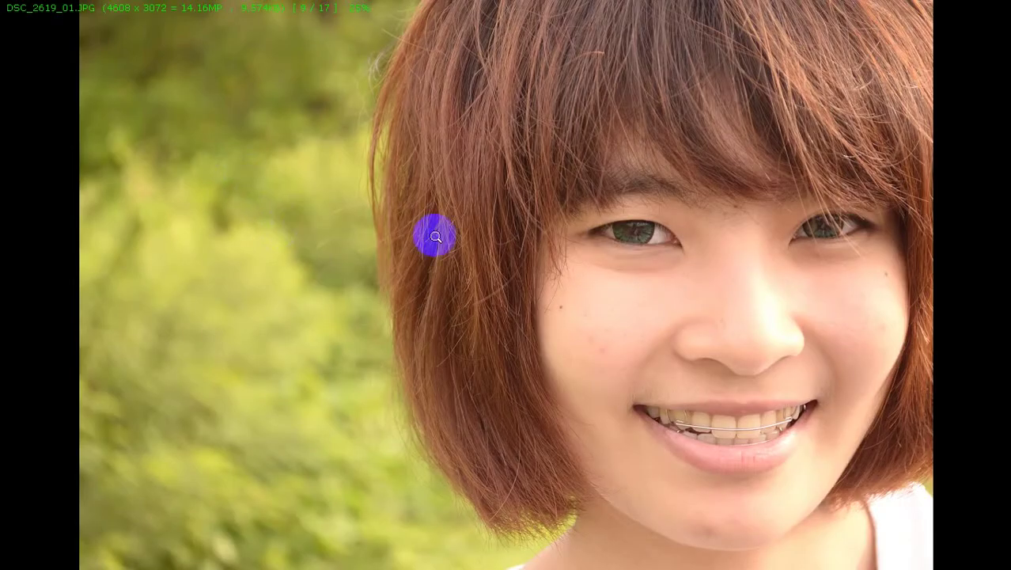
- Exit FastStone's full-screen view of DSC_2619_01.JPG back to the desktop
double_click(831, 220)
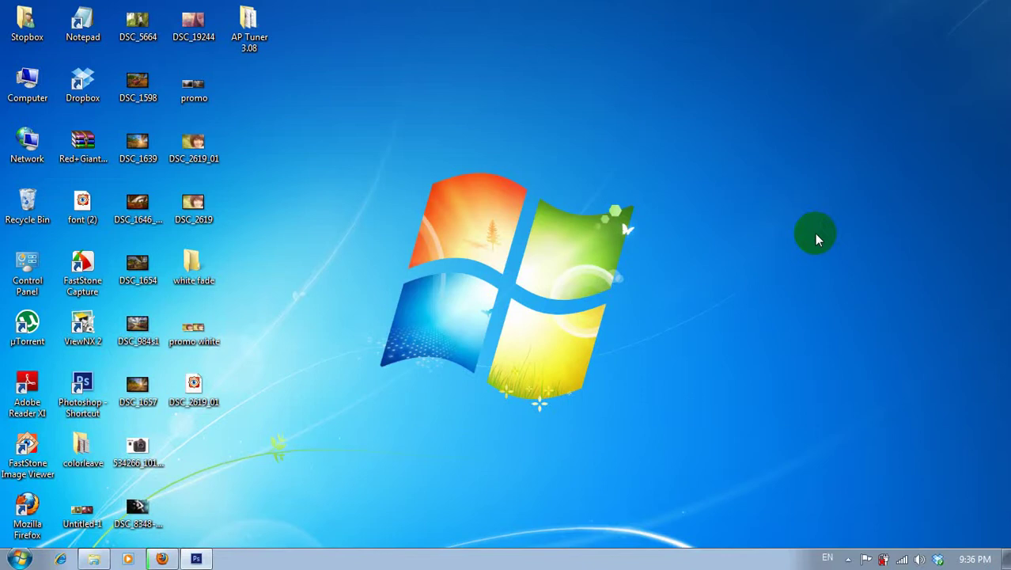
- Bring Photoshop forward, dismiss the Nik launcher, and show the Nik Software filter list
key("alt+Tab")
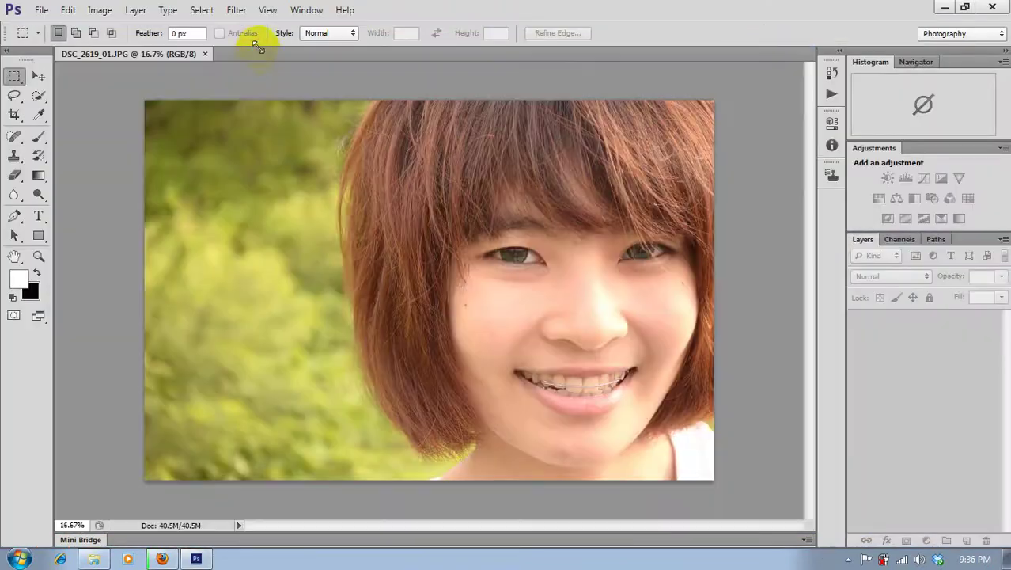
left_click(573, 136)
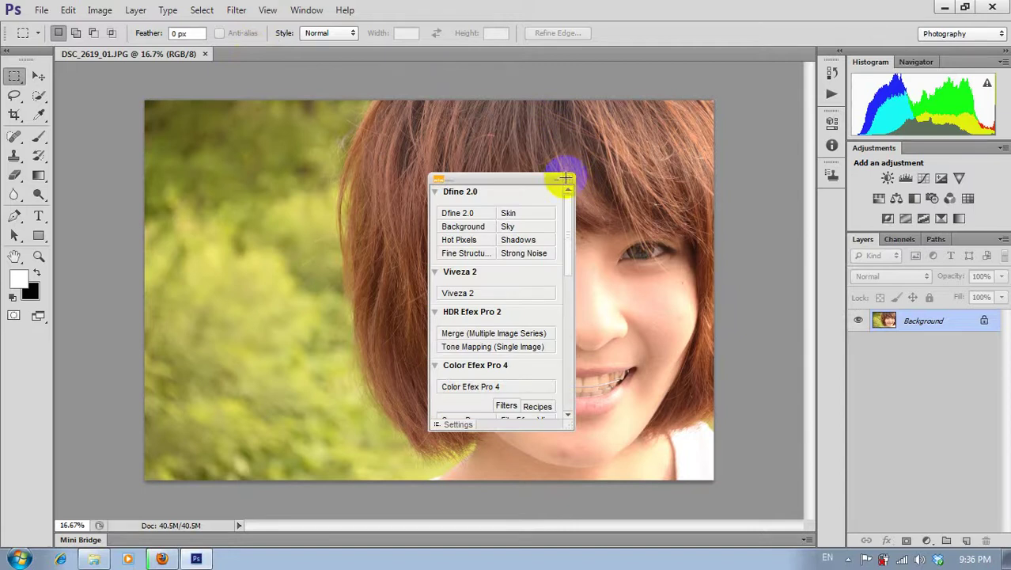
left_click(567, 179)
left_click(236, 10)
mouse_move(260, 335)
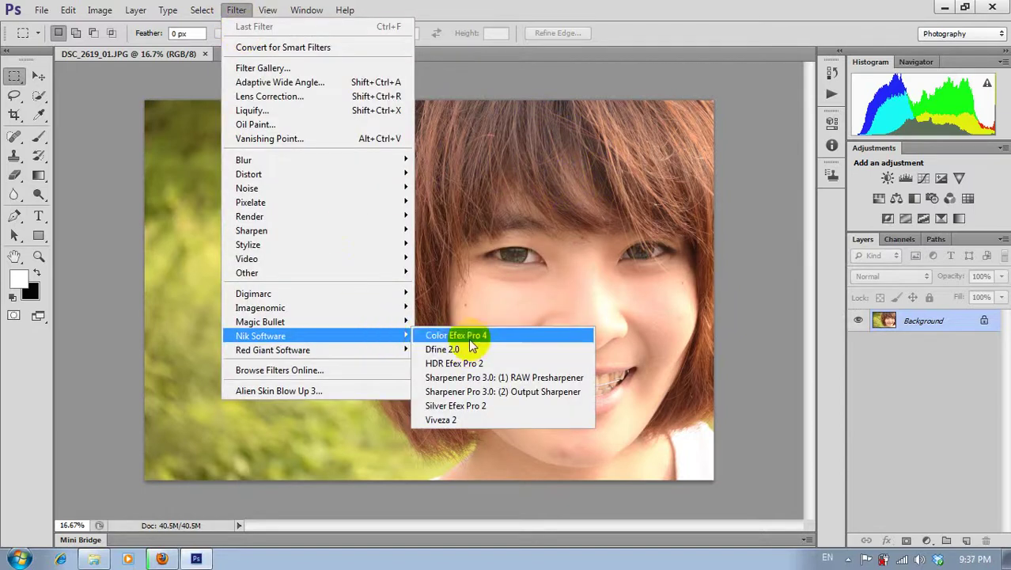
- Launch Color Efex Pro 4 and apply Film Efex: Faded, revealing its opacity setting
left_click(475, 335)
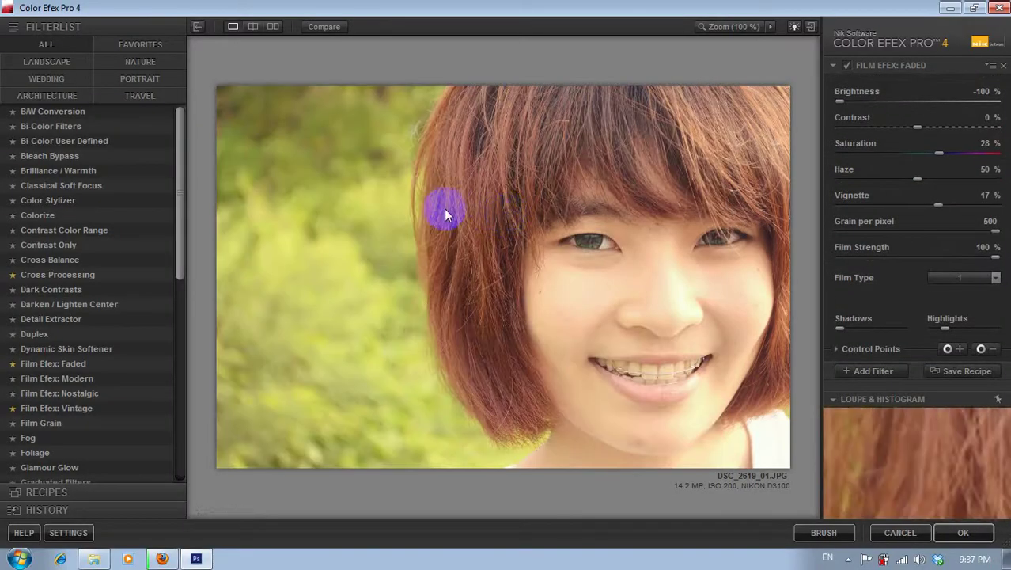
left_click(67, 127)
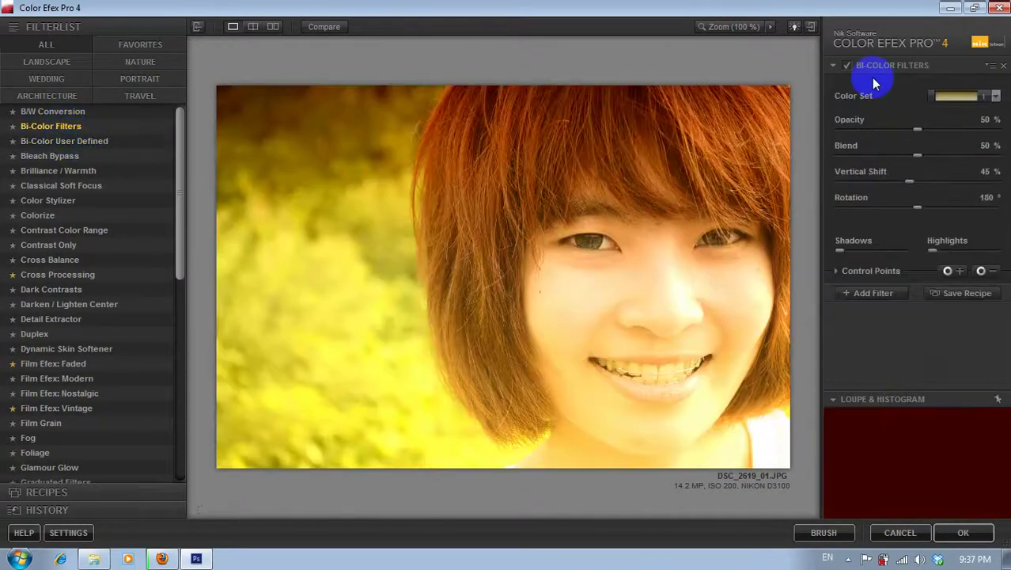
left_click(109, 362)
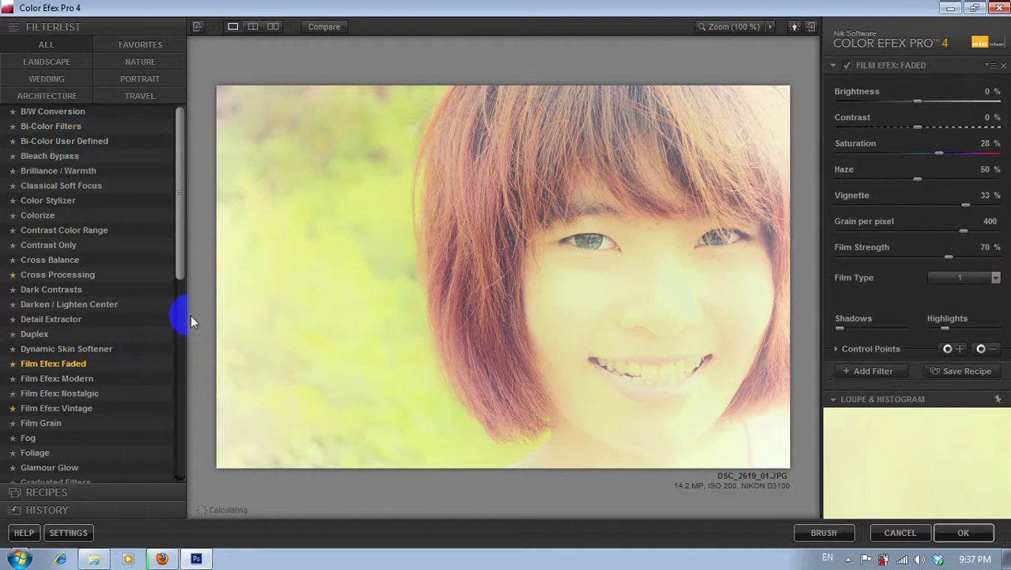
left_click(837, 349)
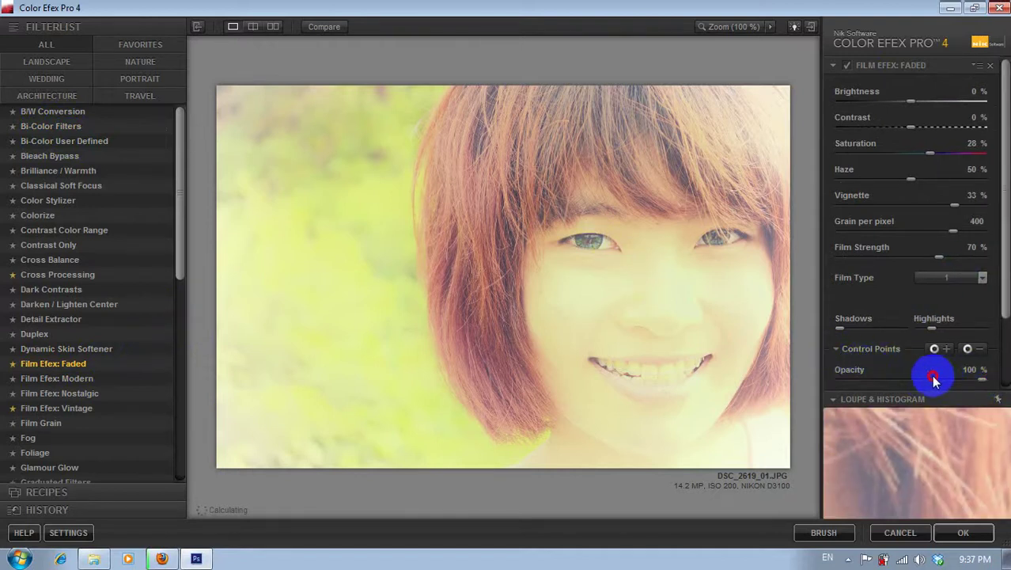
- Adjust Film Efex: Faded: opacity 22%, brightness -100%, vignette 15%, grain 500, film strength 100%
left_click_drag(991, 383, 860, 391)
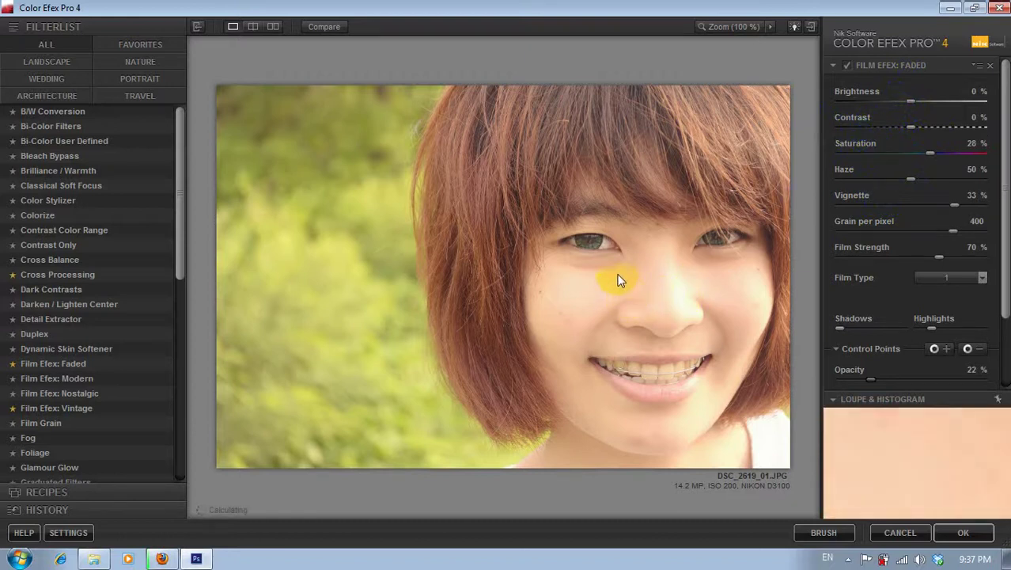
left_click_drag(907, 111, 820, 119)
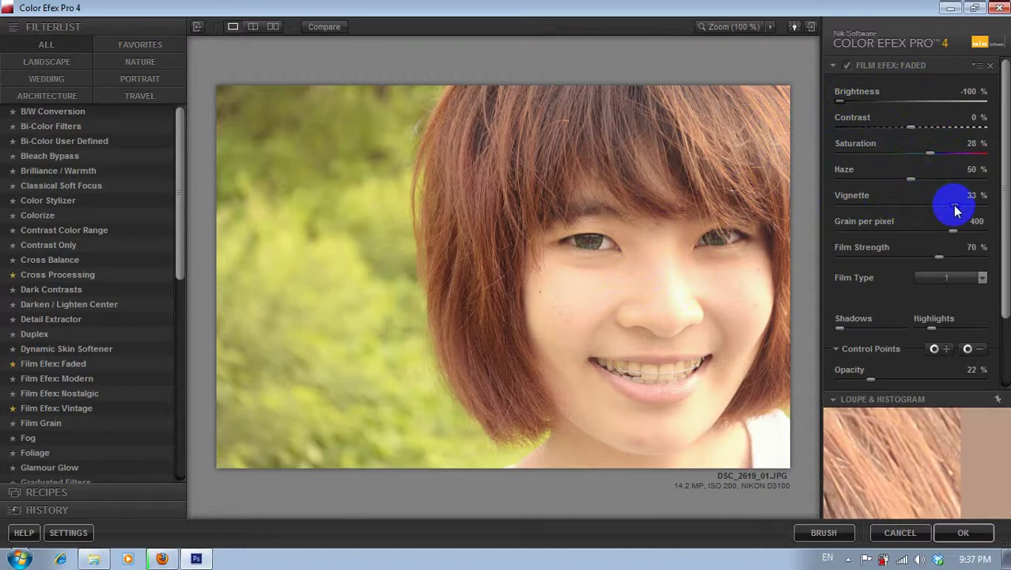
left_click_drag(954, 204, 928, 207)
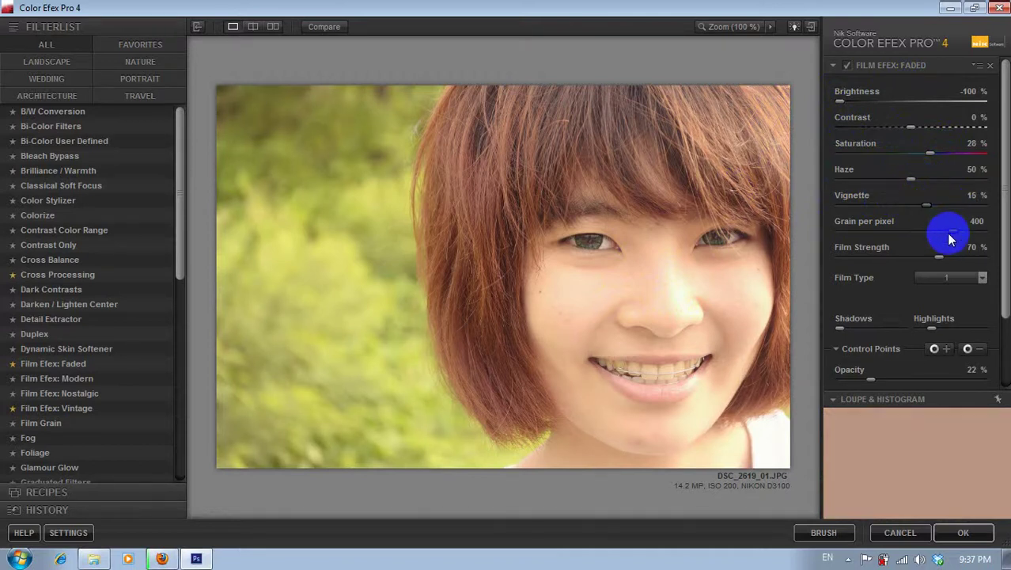
left_click_drag(959, 234, 987, 239)
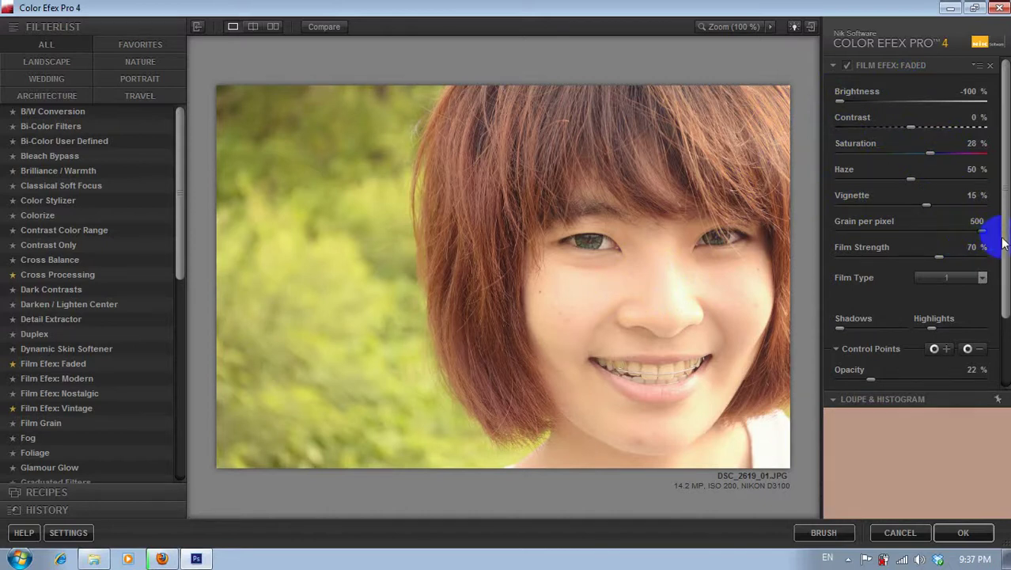
mouse_move(987, 239)
left_mouse_down()
mouse_move(871, 235)
mouse_move(1008, 229)
left_mouse_up()
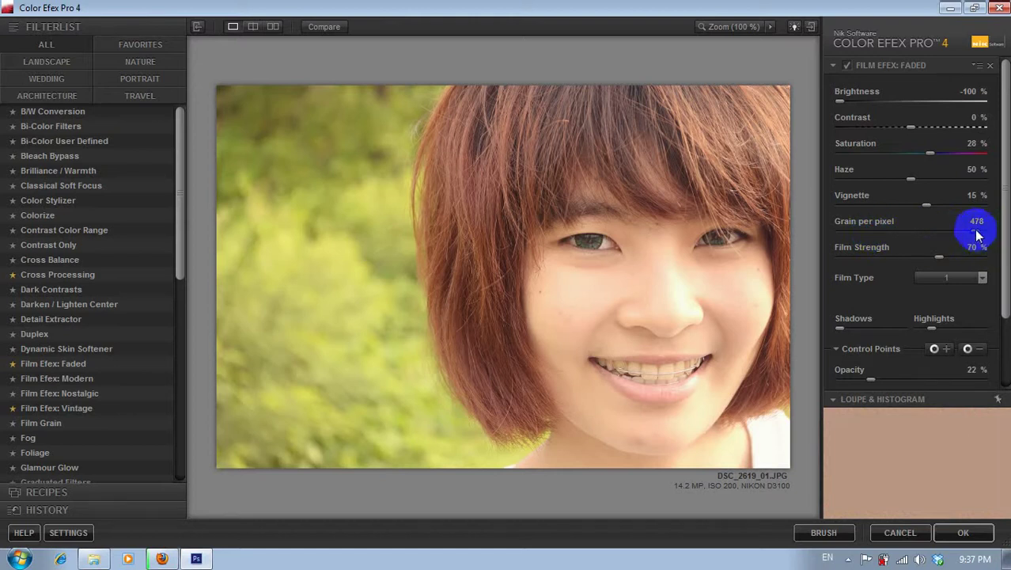
left_click(950, 258)
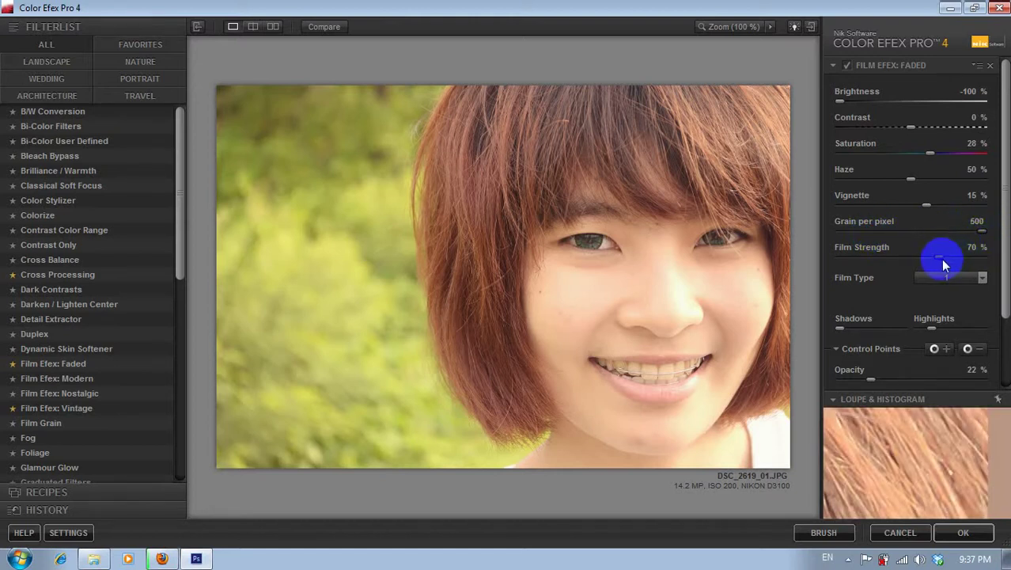
left_click_drag(941, 255, 964, 281)
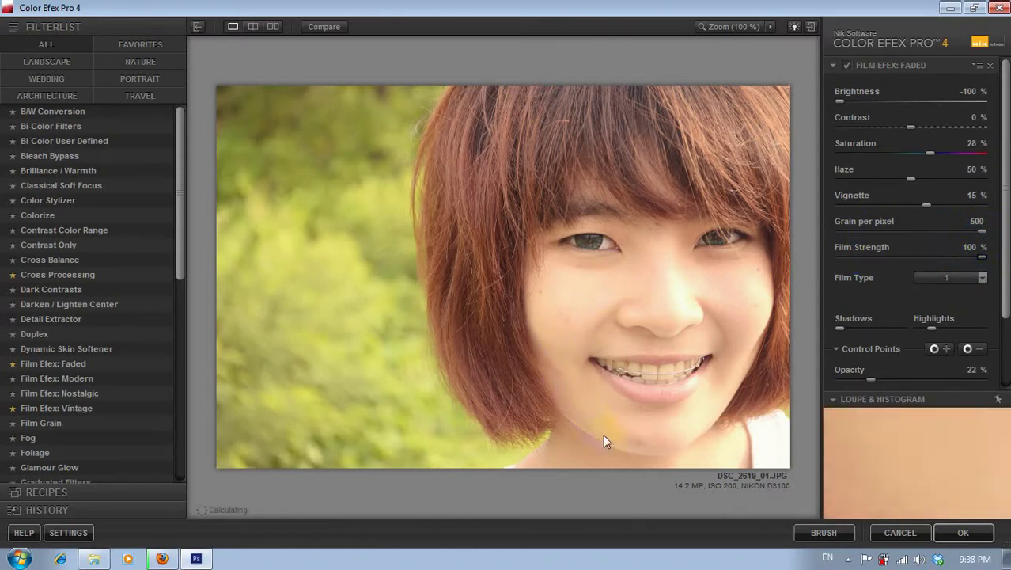
left_click(334, 32)
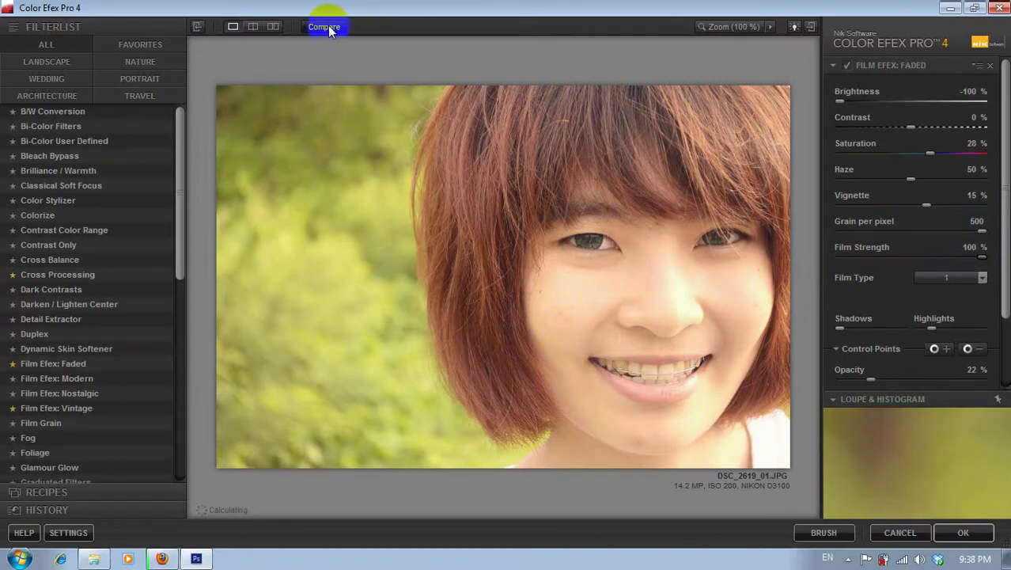
left_click(329, 29)
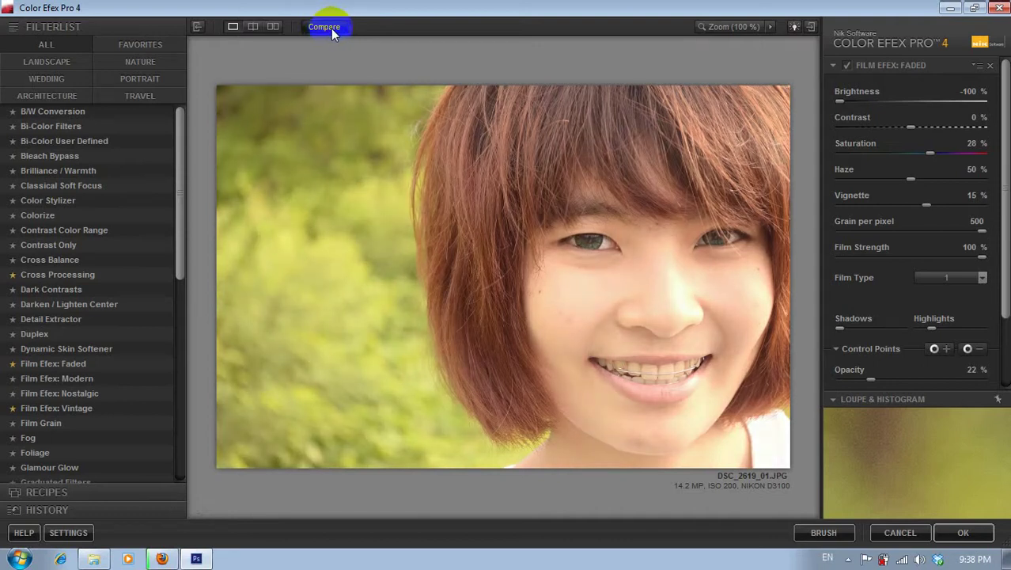
left_click(331, 28)
left_click(334, 29)
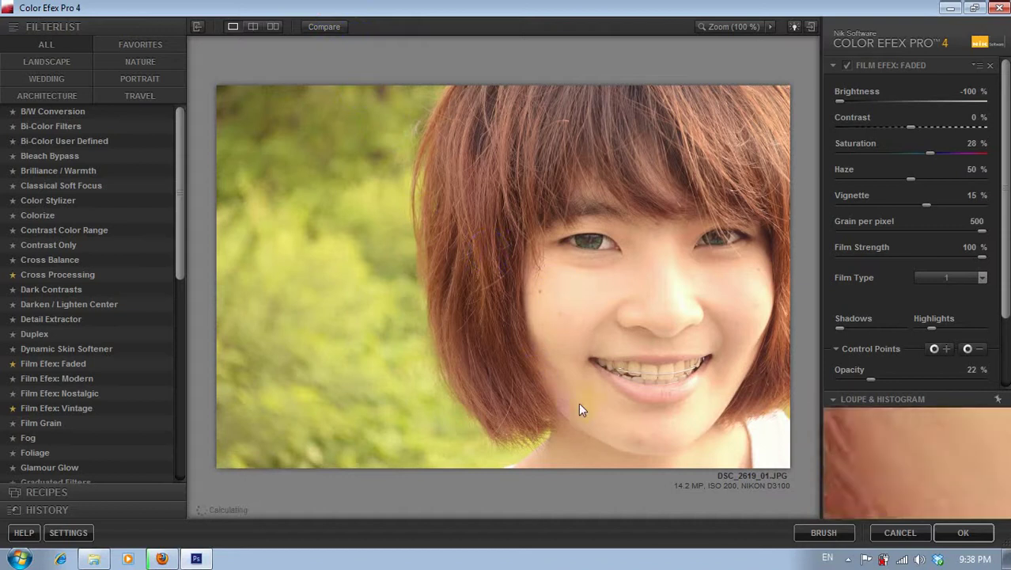
left_click(705, 372)
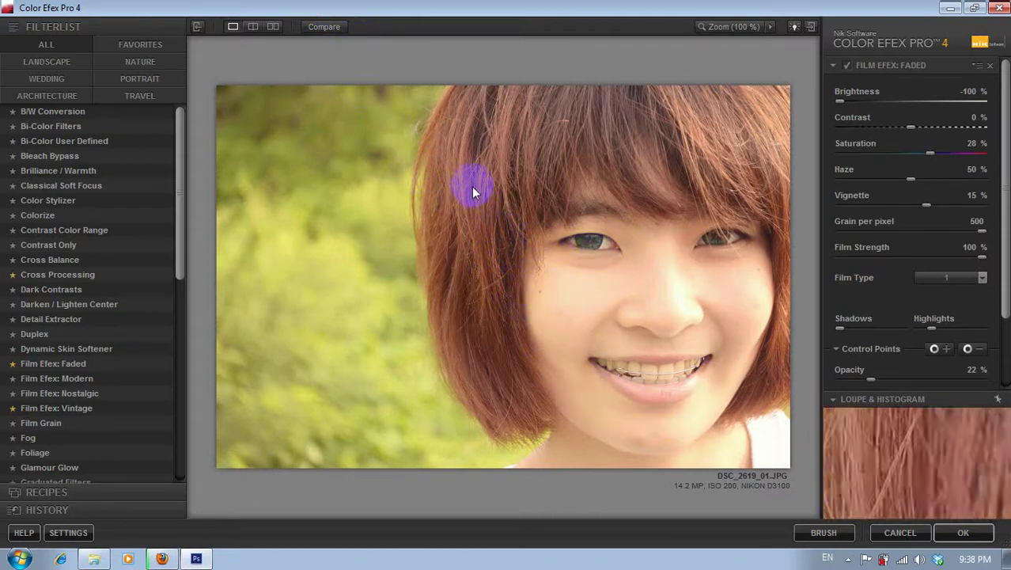
left_click(335, 27)
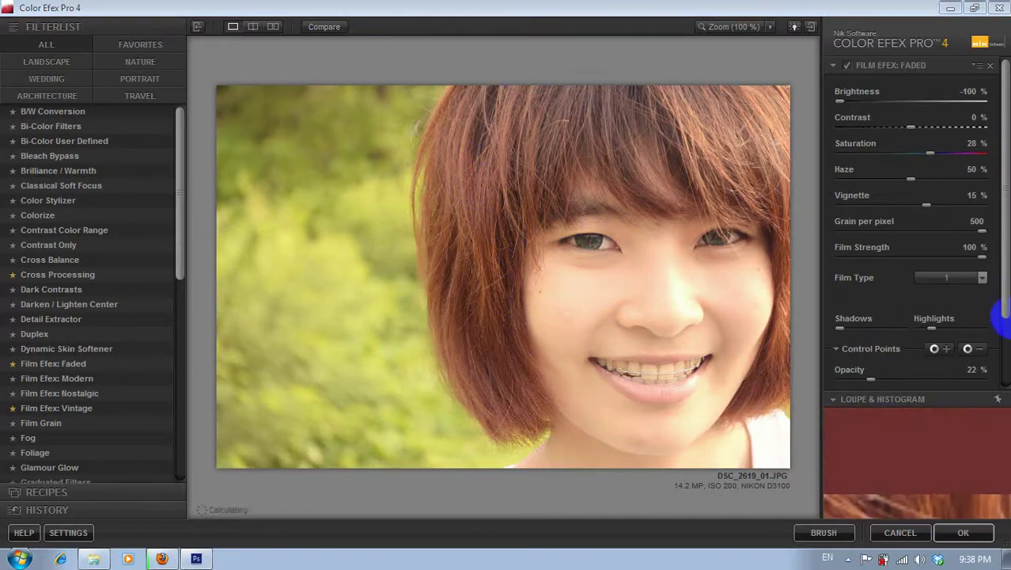
- Add a second filter, Cross Processing with method L03, above Film Efex: Faded
left_click(1001, 351)
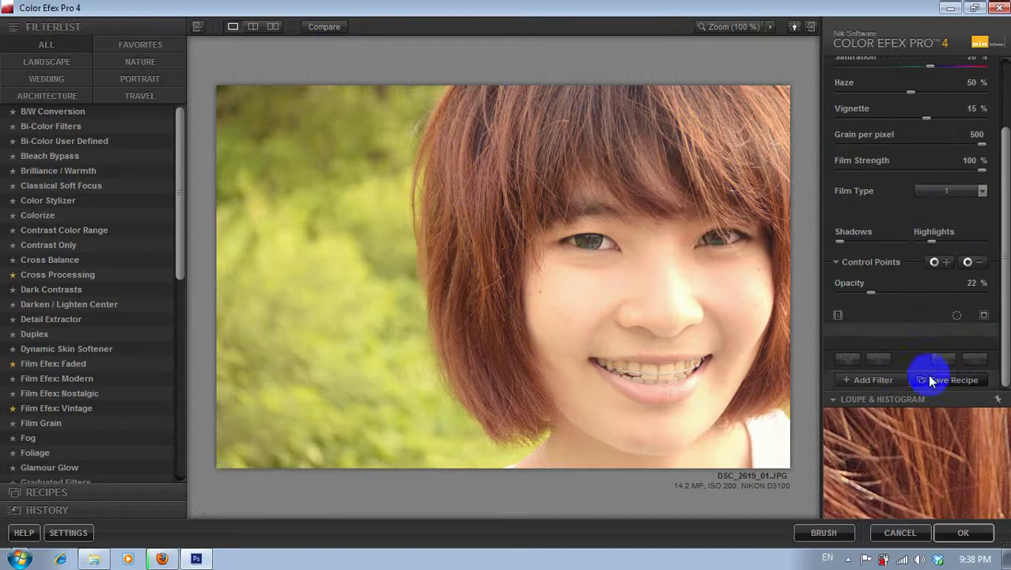
left_click(863, 377)
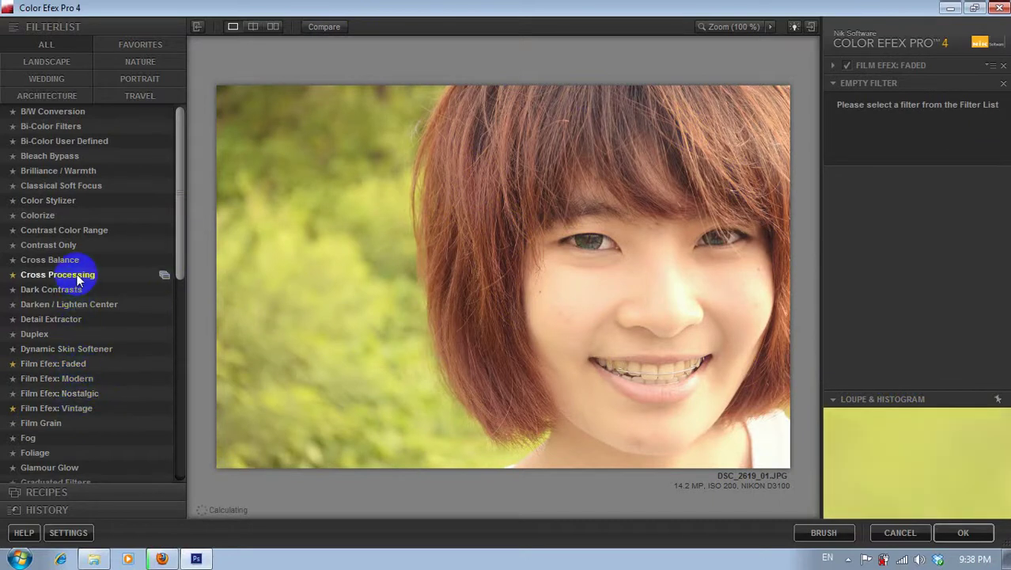
left_click(101, 275)
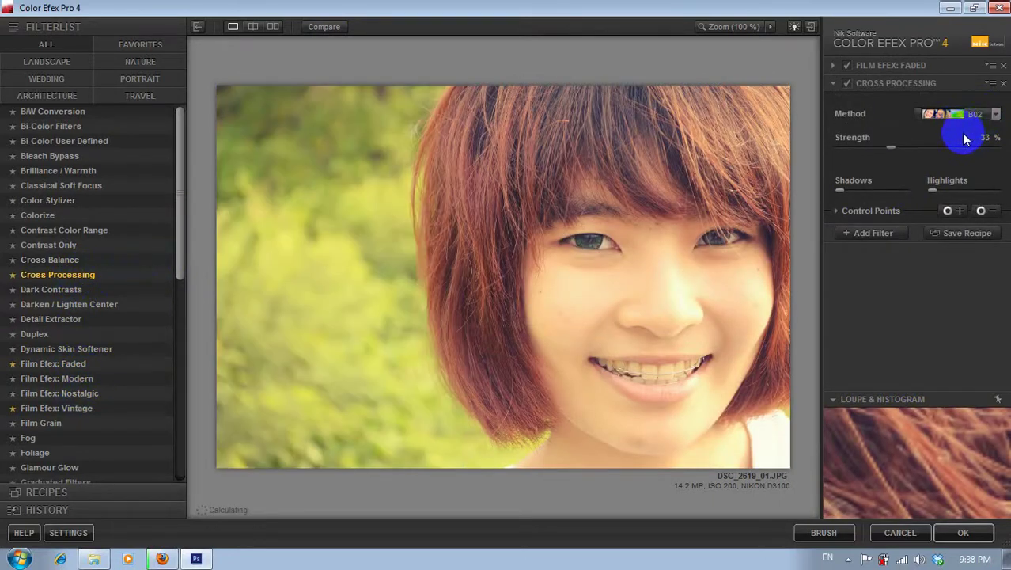
left_click(981, 119)
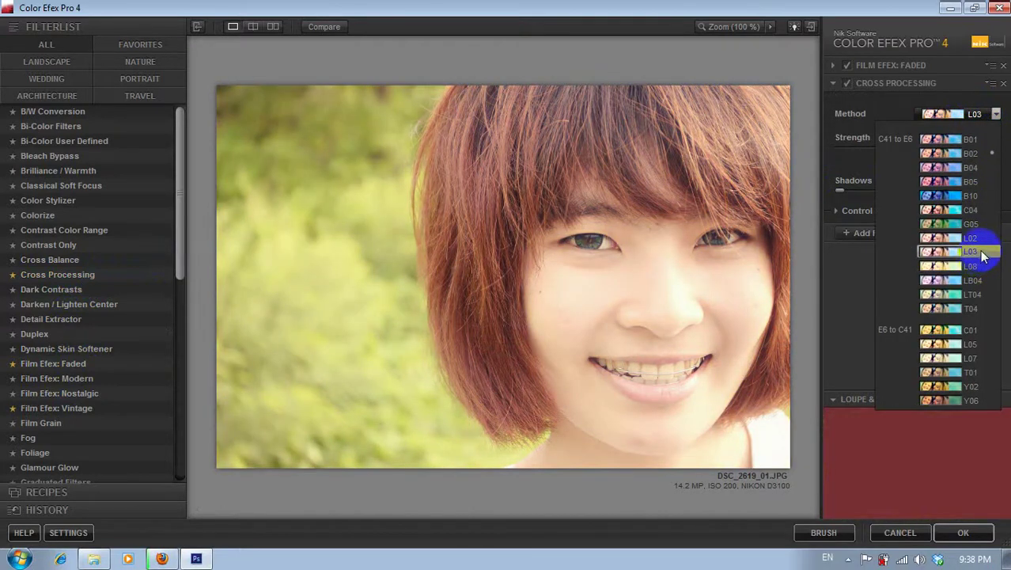
left_click(984, 253)
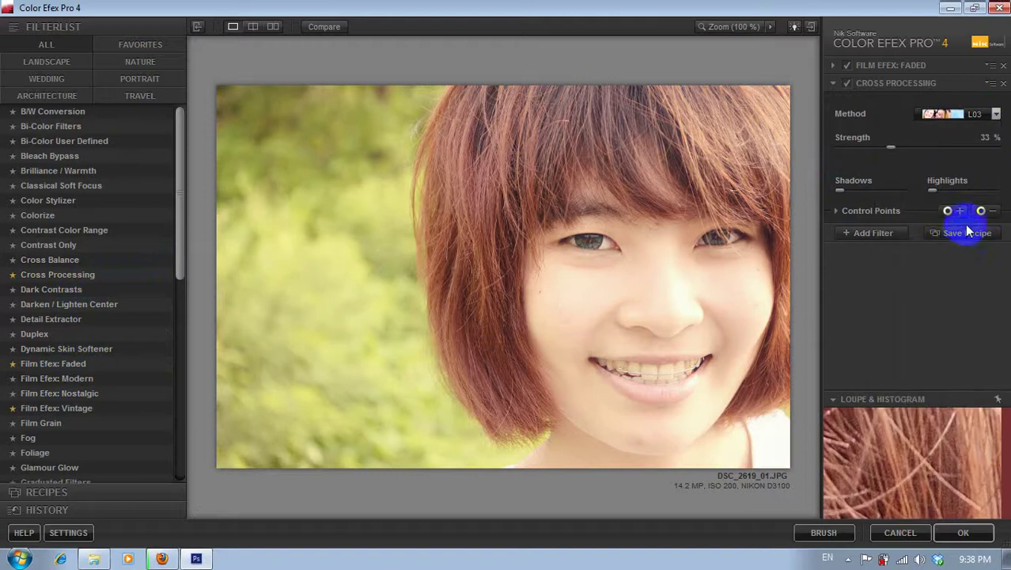
left_click(323, 27)
- Compare the filtered and original previews several times, then apply both filters to Photoshop
left_click(328, 26)
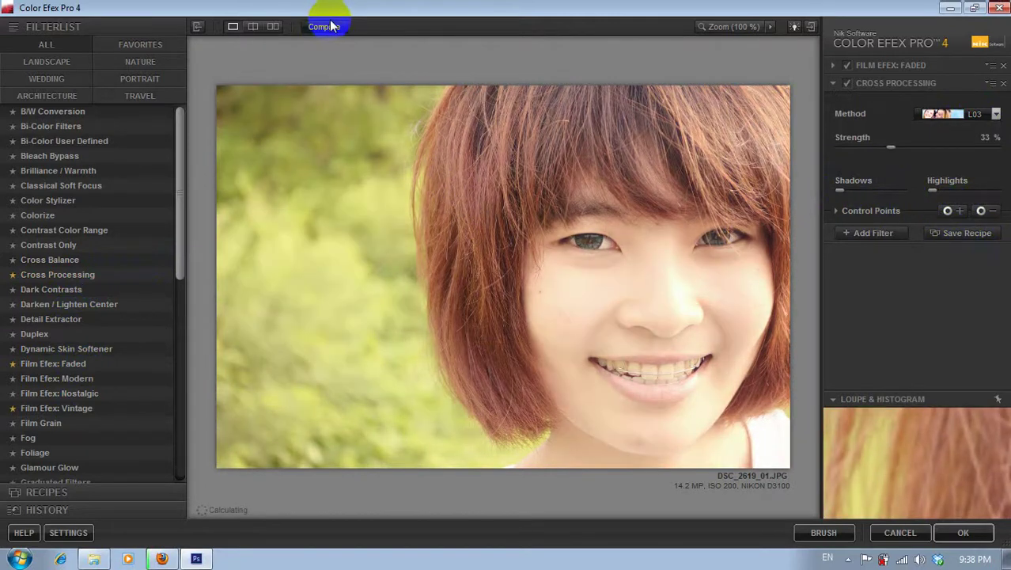
left_click(326, 29)
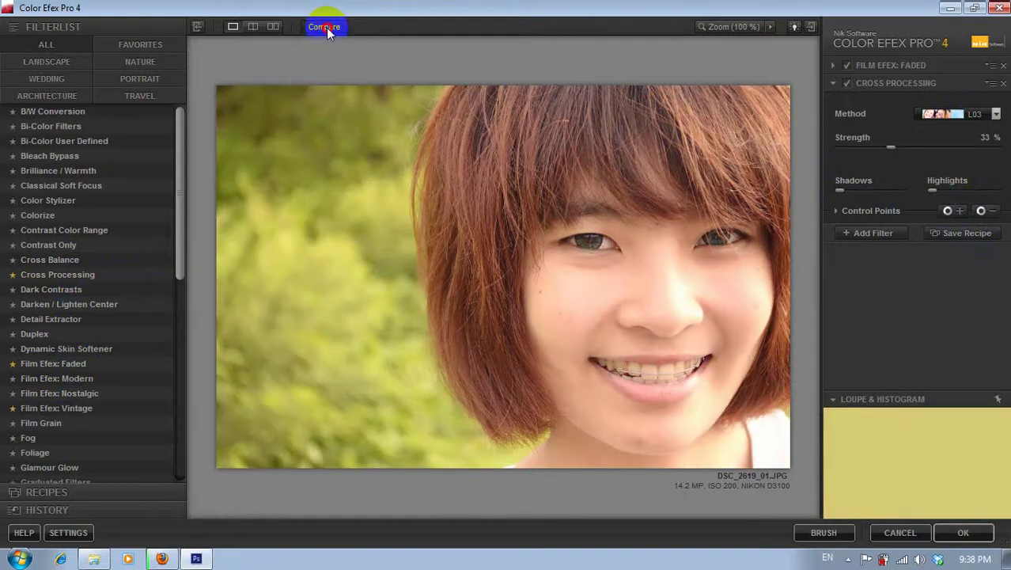
left_click(326, 28)
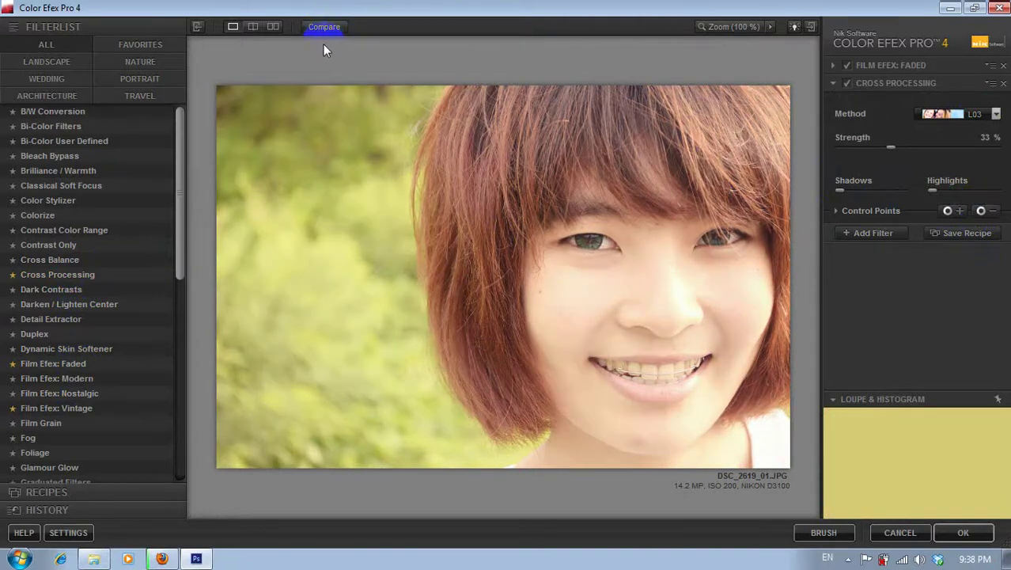
left_click(322, 32)
left_click(324, 30)
left_click(953, 533)
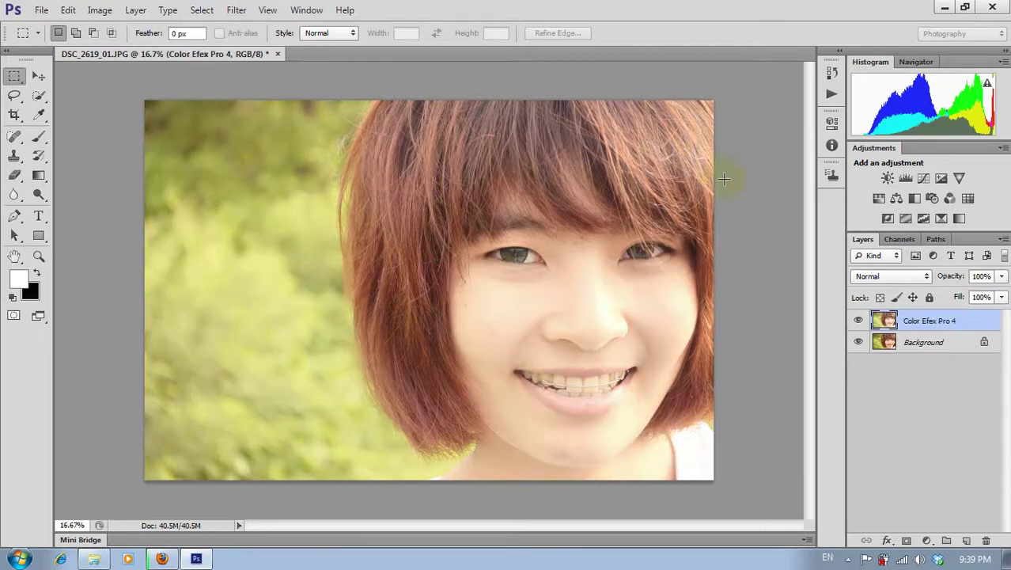
- Toggle the Color Efex Pro 4 layer's visibility repeatedly to compare with Background
left_click(858, 321)
left_click(860, 322)
left_click(860, 321)
left_click(860, 322)
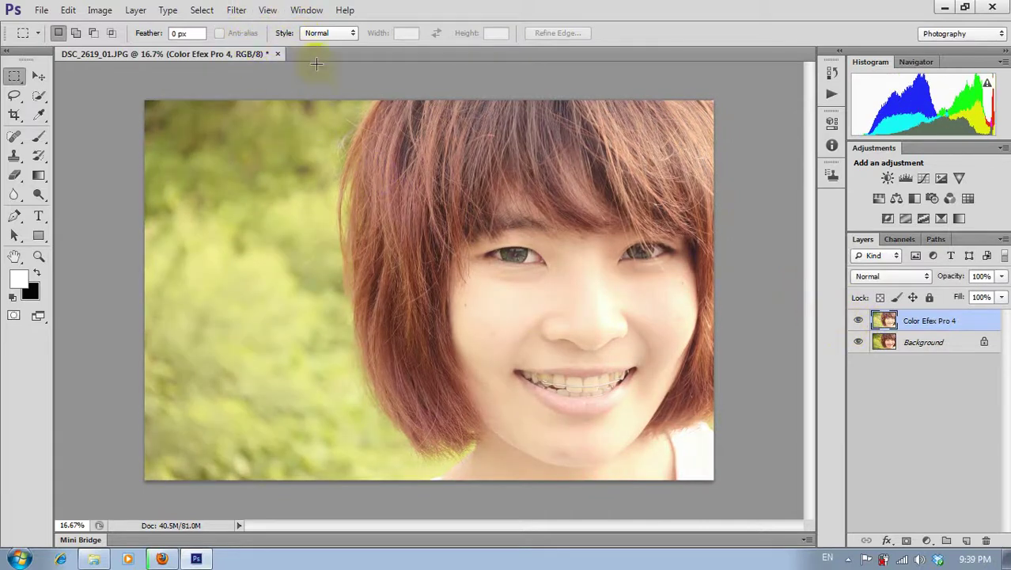
left_click(858, 321)
left_click(859, 321)
left_click(860, 321)
left_click(859, 321)
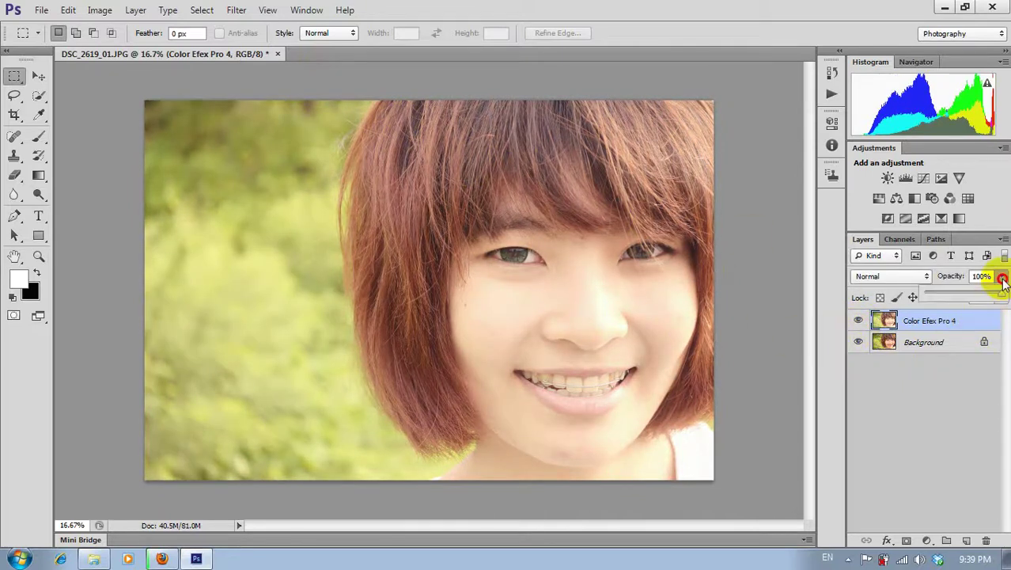
- Lower the Color Efex Pro 4 layer's opacity to 92%
mouse_move(1001, 276)
left_mouse_down()
mouse_move(965, 303)
mouse_move(1002, 296)
left_mouse_up()
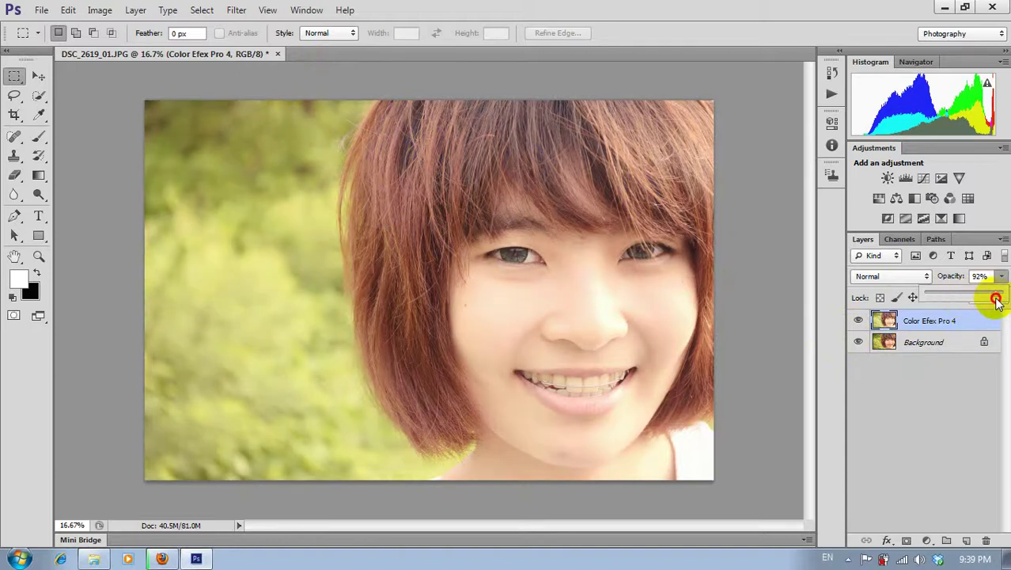
left_click(1002, 296)
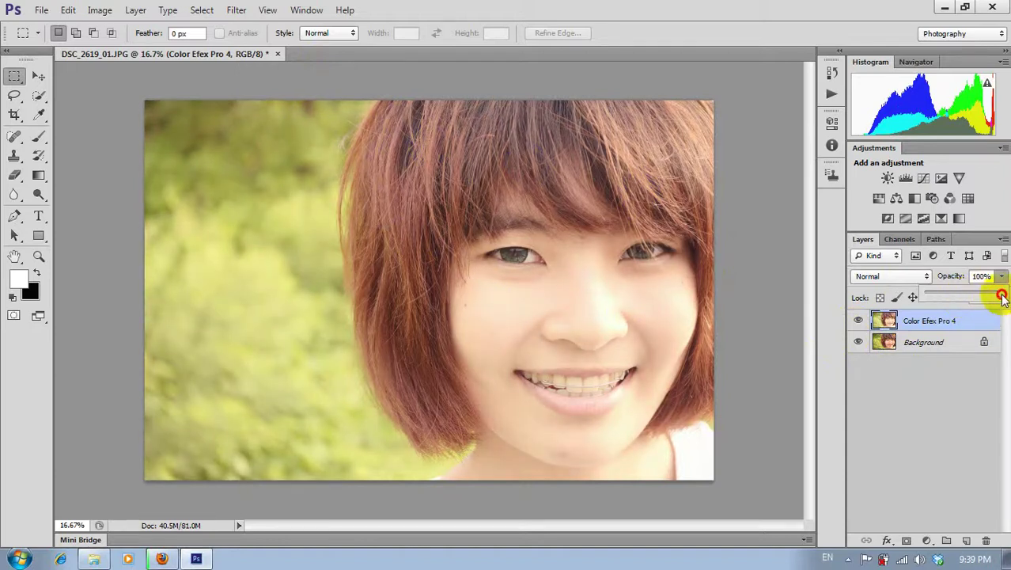
left_click_drag(998, 296, 996, 298)
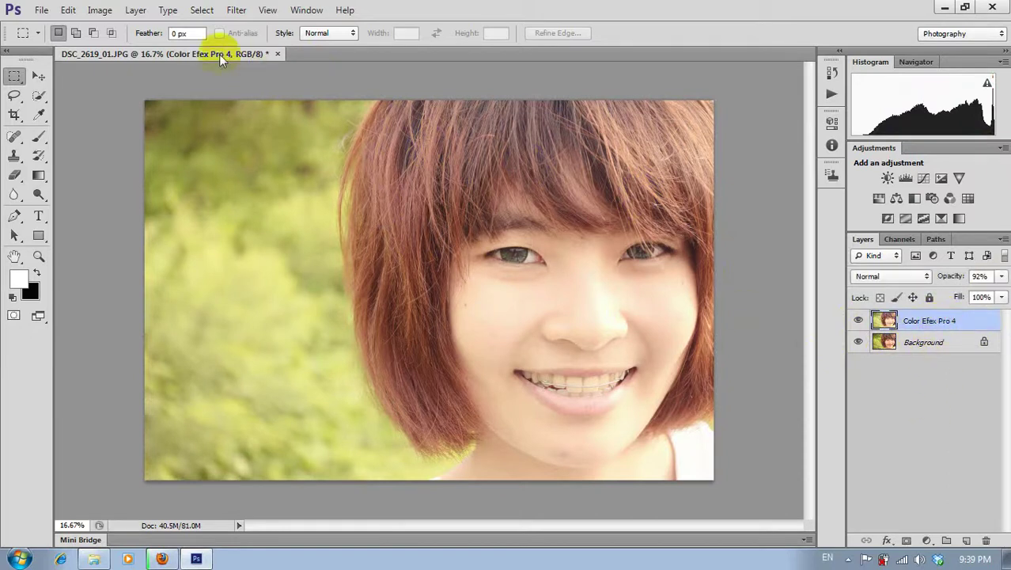
- Run Imagenomic Portraiture on the Color Efex Pro 4 layer using the Smoothing: Medium preset
left_click(237, 10)
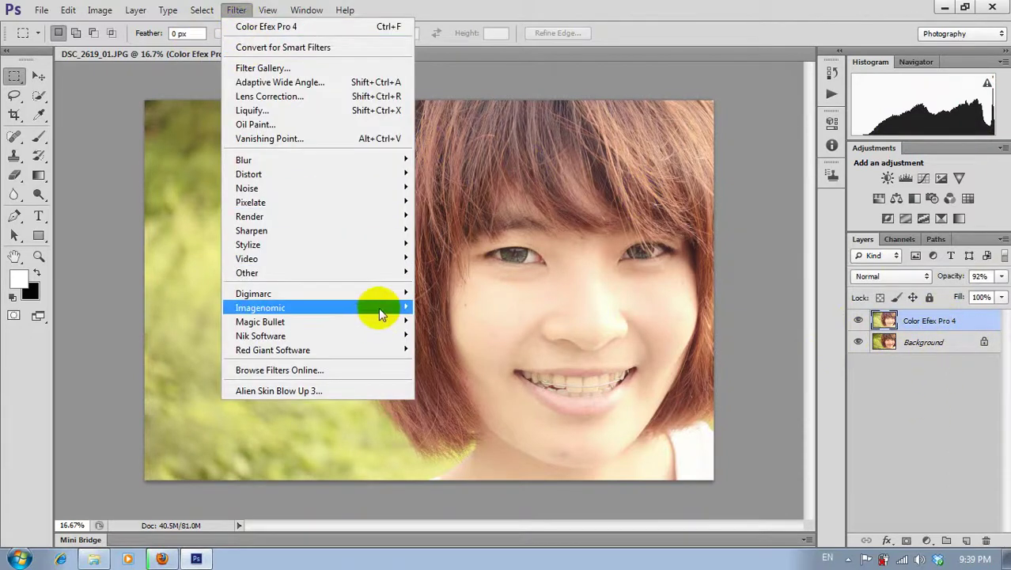
mouse_move(317, 308)
left_click(446, 308)
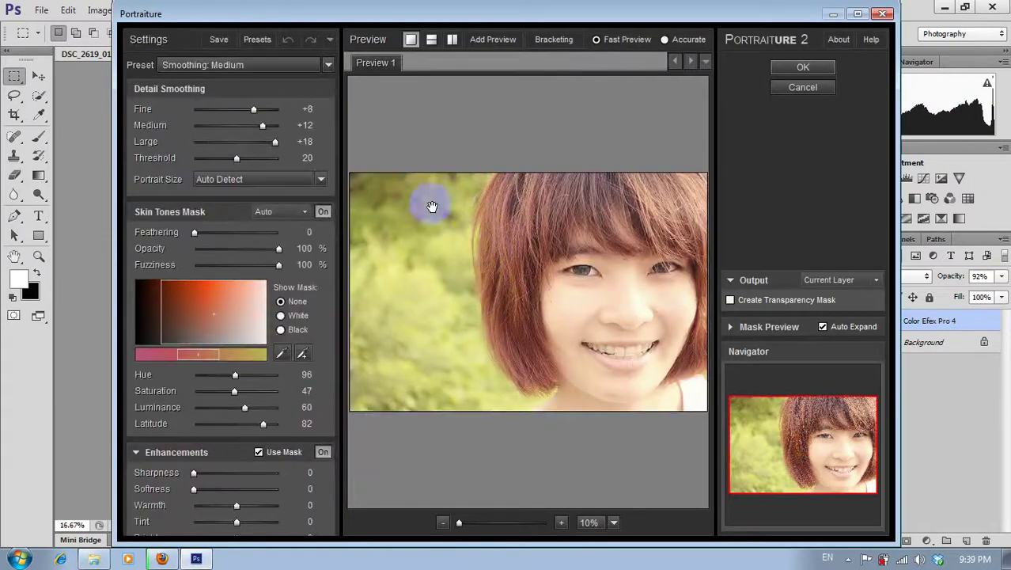
left_click(290, 70)
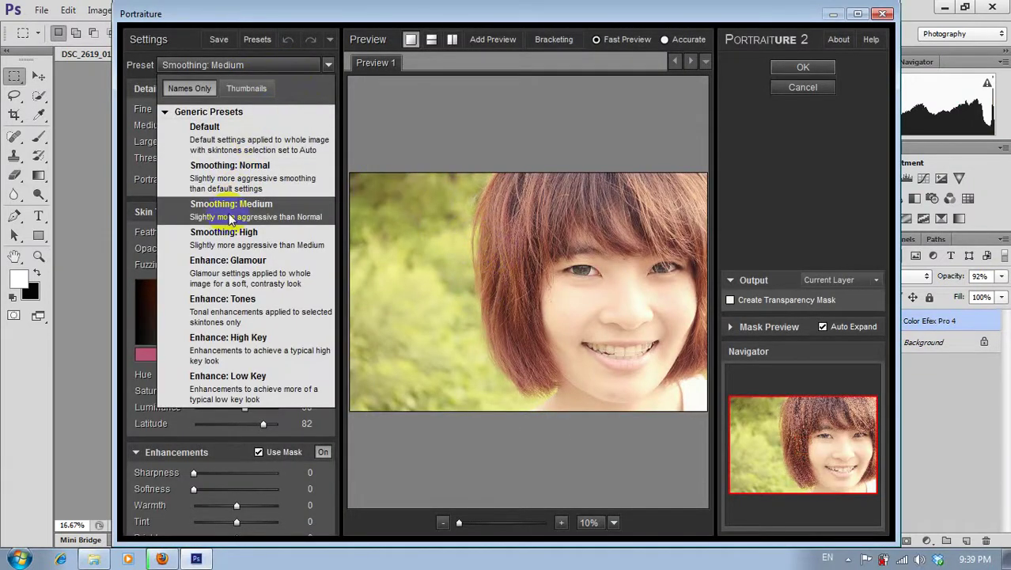
left_click(803, 67)
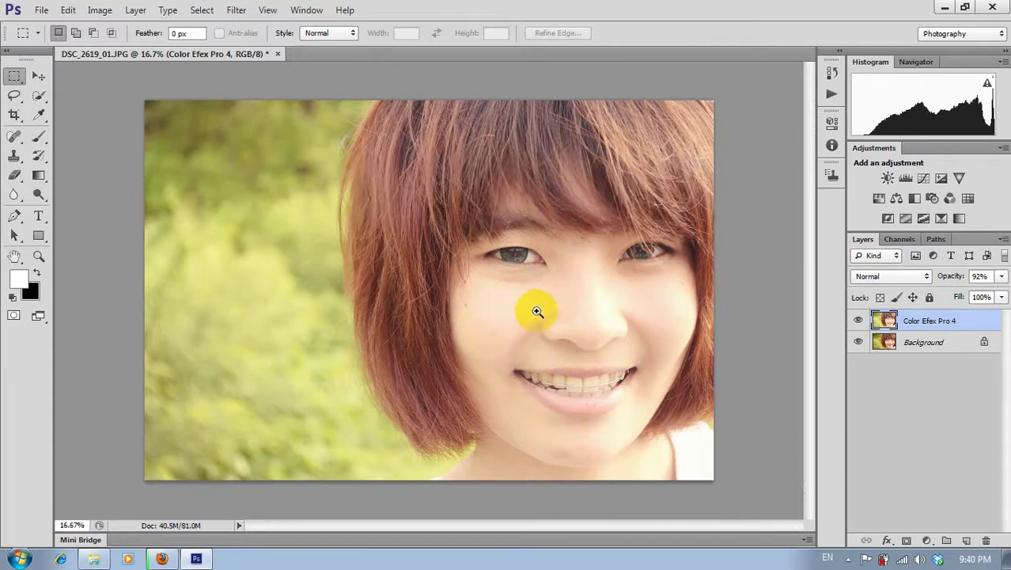
- Zoom in to check the smoothed cheek, zoom back out, and draw a text box at left
left_click_drag(535, 309, 658, 310)
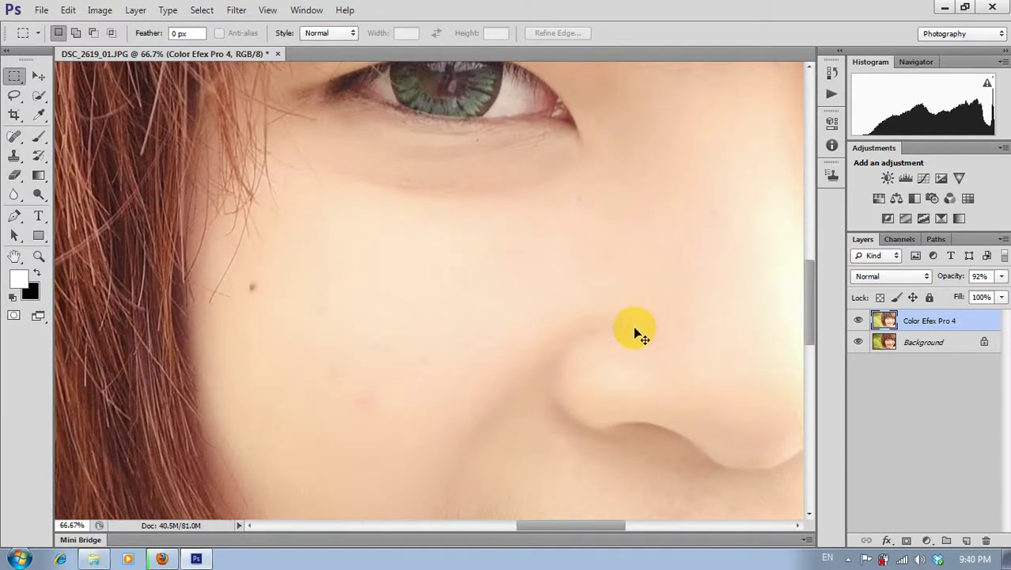
mouse_move(614, 372)
left_mouse_down()
mouse_move(522, 422)
mouse_move(529, 431)
left_mouse_up()
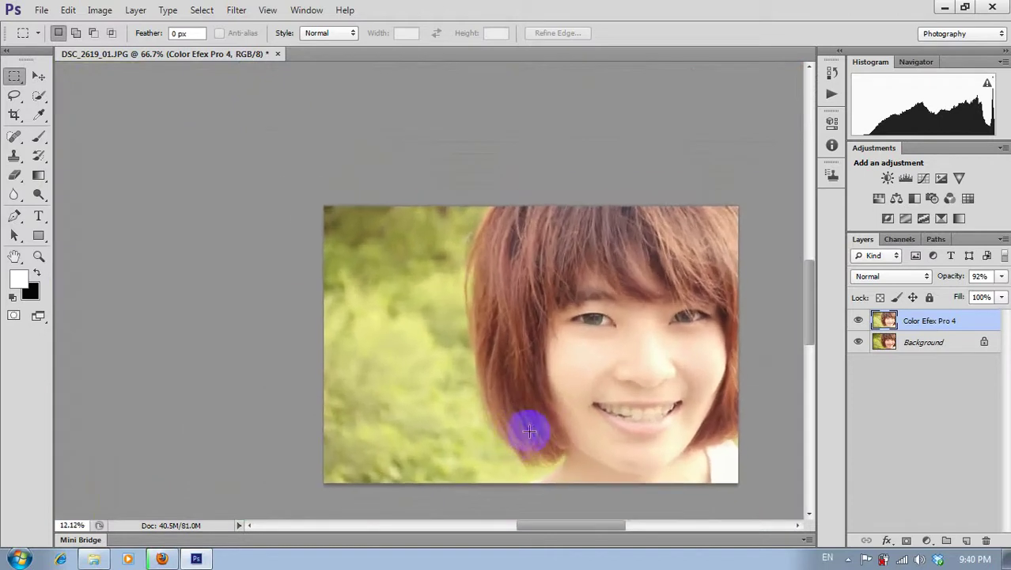
scroll(529, 431, "up", 1)
scroll(553, 383, "up", 2)
scroll(598, 372, "up", 2)
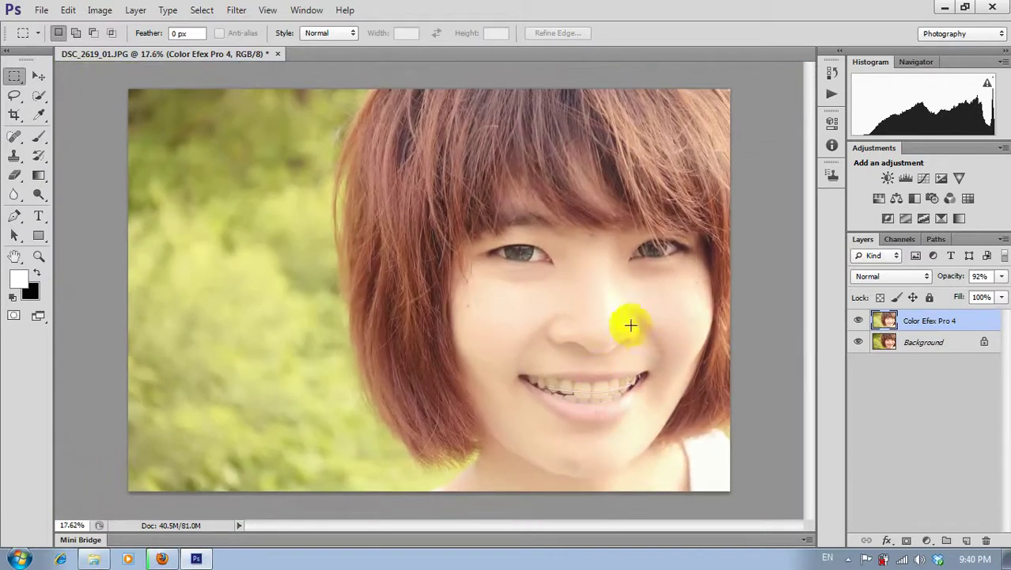
left_click(38, 215)
left_click_drag(213, 250, 578, 325)
- Place the Thai caption 'ใบหน้ากลม' over the left greenery, commit it, and shift it down about 35 px
left_click_drag(397, 215, 301, 178)
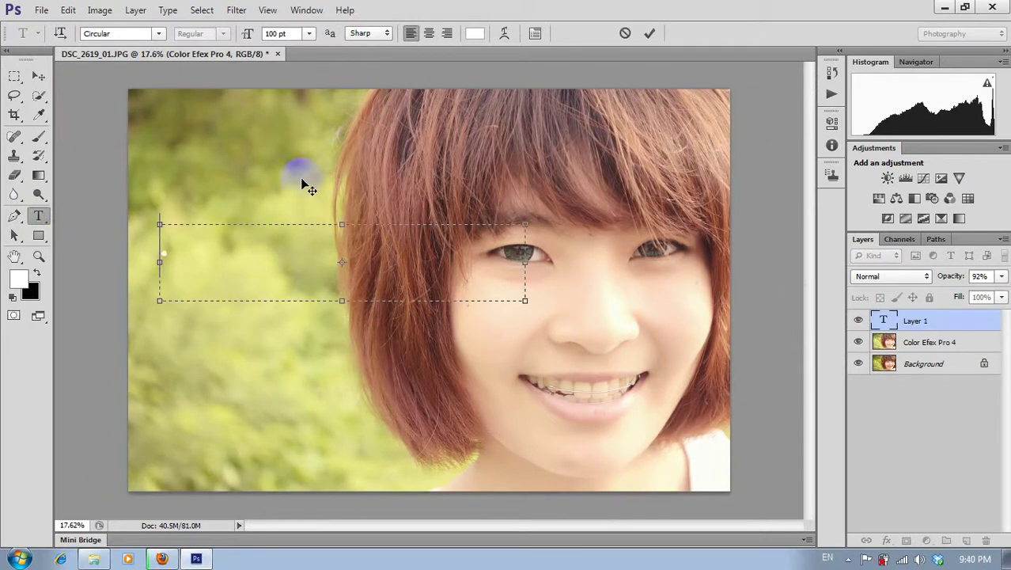
key("alt+shift")
type("ใน")
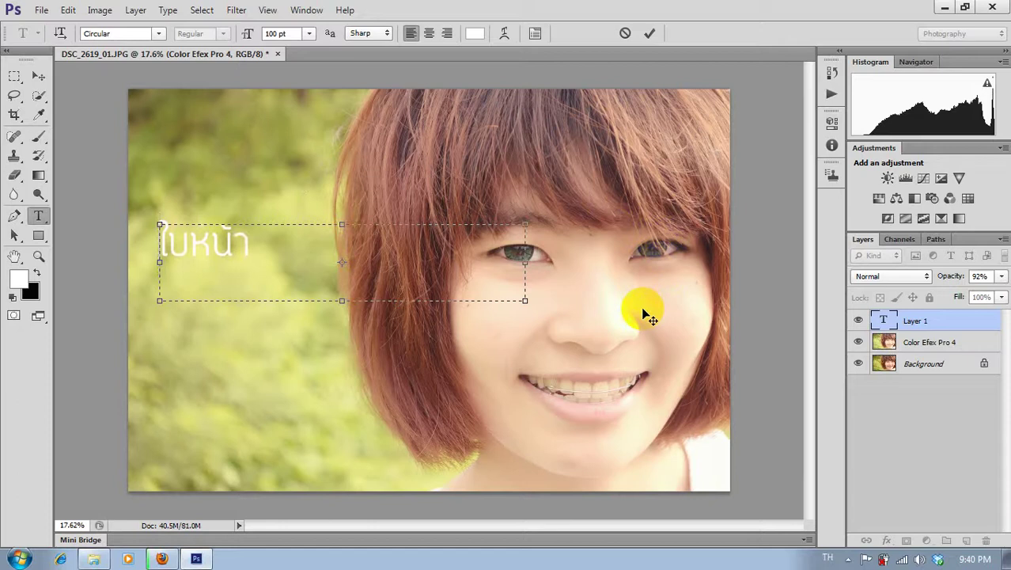
left_click_drag(344, 198, 362, 198)
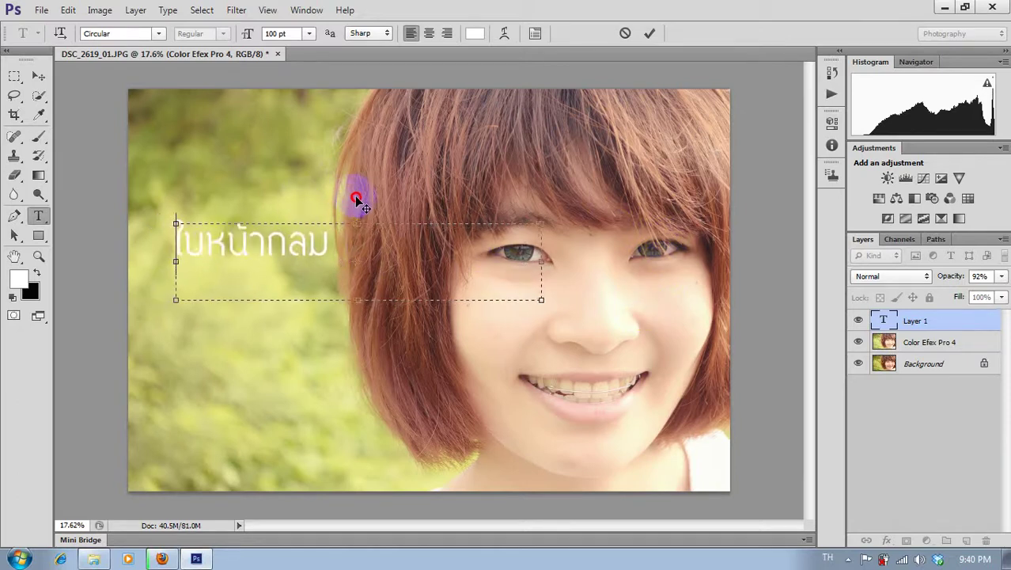
left_click(655, 33)
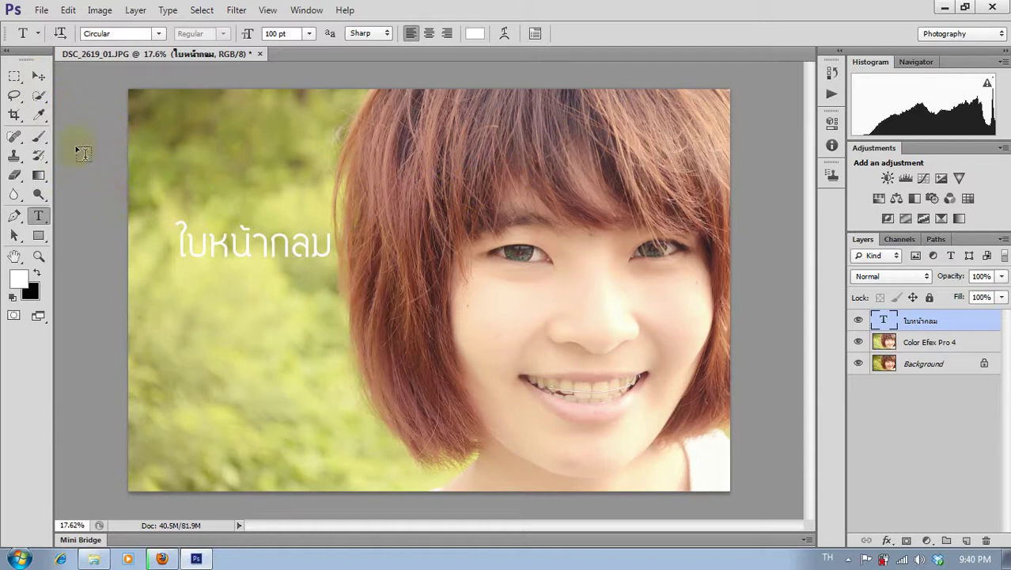
left_click(40, 76)
left_click_drag(260, 250, 263, 277)
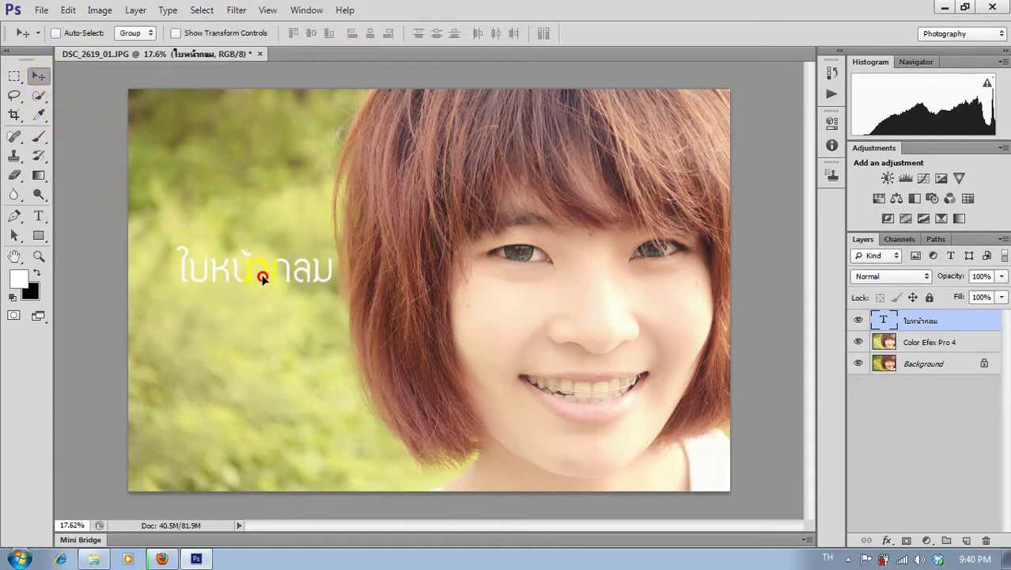